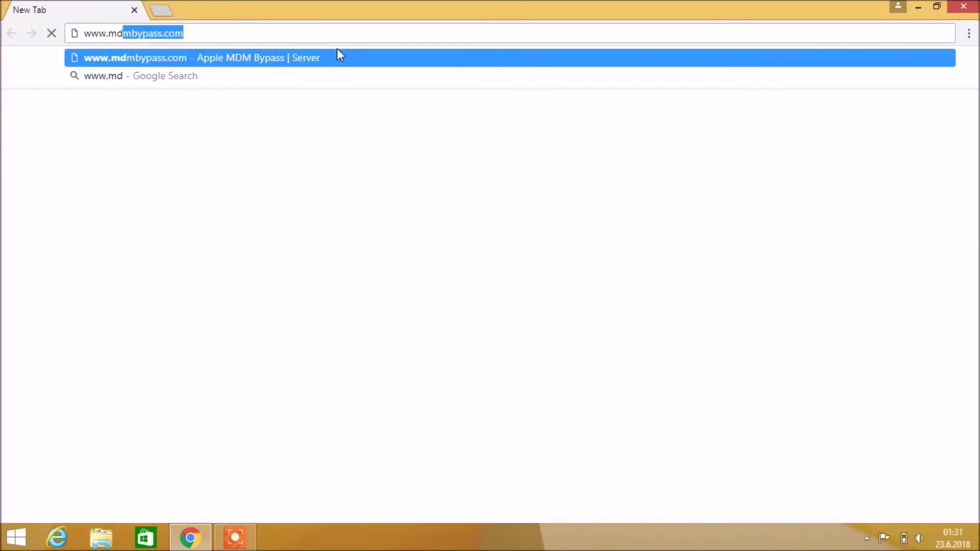
{"action": "type", "text": "m"}
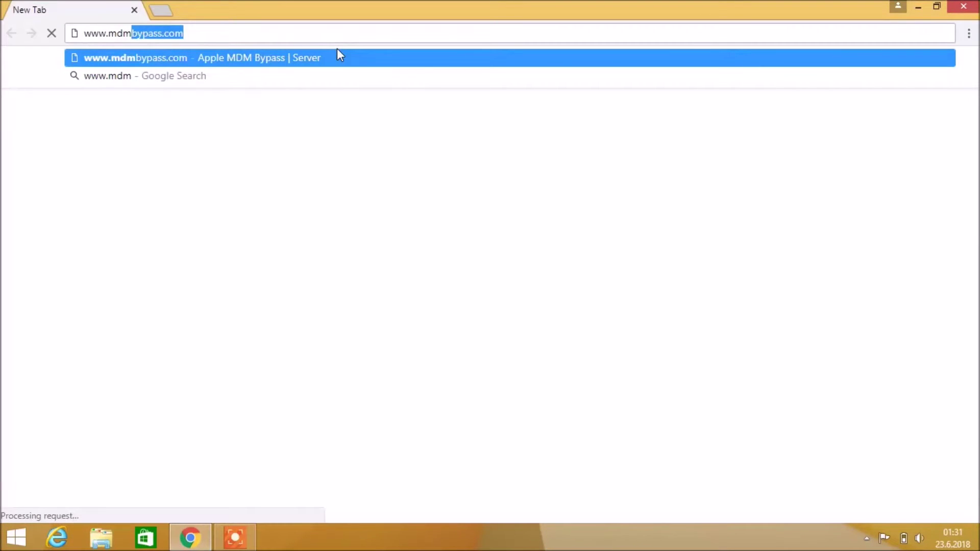
{"action": "type", "text": "bypass."}
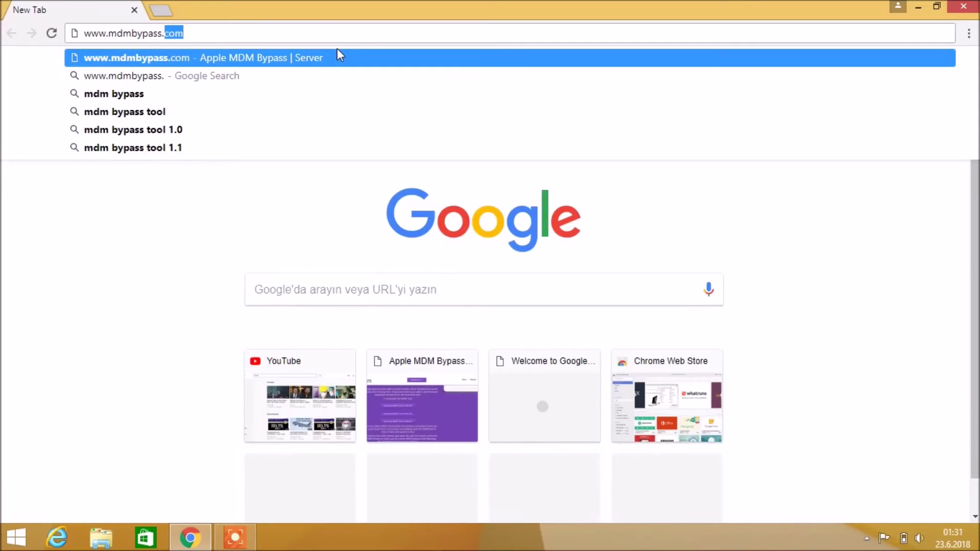
{"action": "type", "text": "com"}
{"action": "key", "text": "Return"}
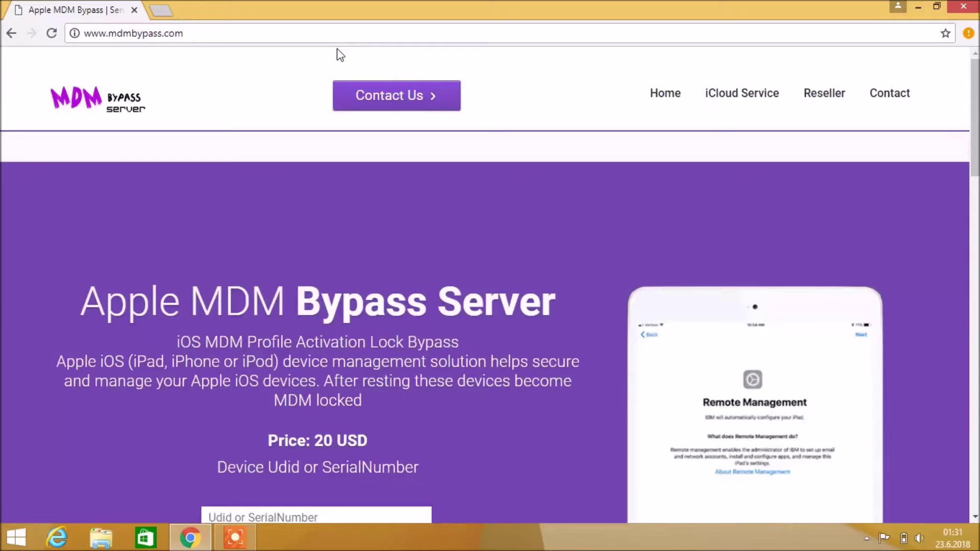
Go to the iCloud Remove Service page and scroll down to its serial field and tutorial.
{"action": "left_click", "coordinate": [833, 97]}
{"action": "left_click", "coordinate": [752, 100]}
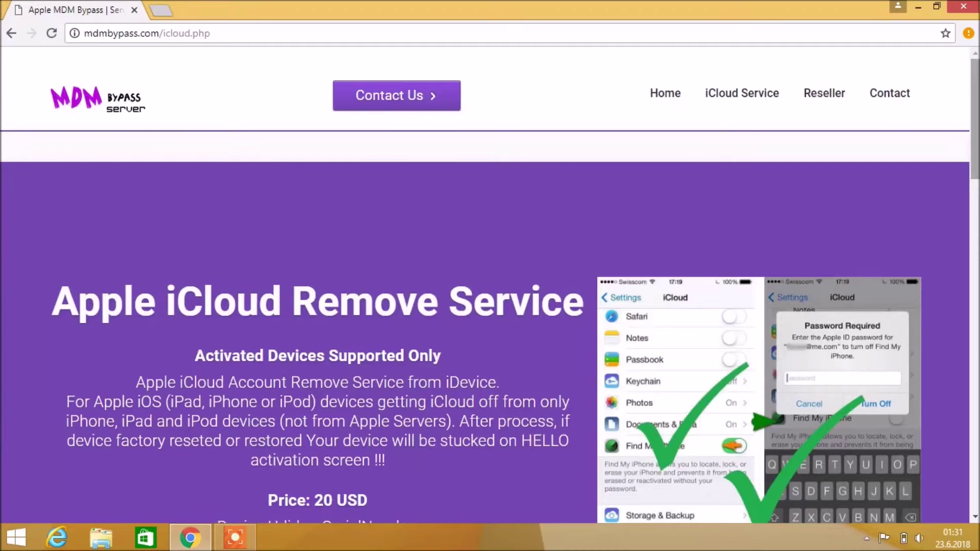
{"action": "scroll", "coordinate": [490, 326], "scroll_direction": "down", "scroll_amount": 2}
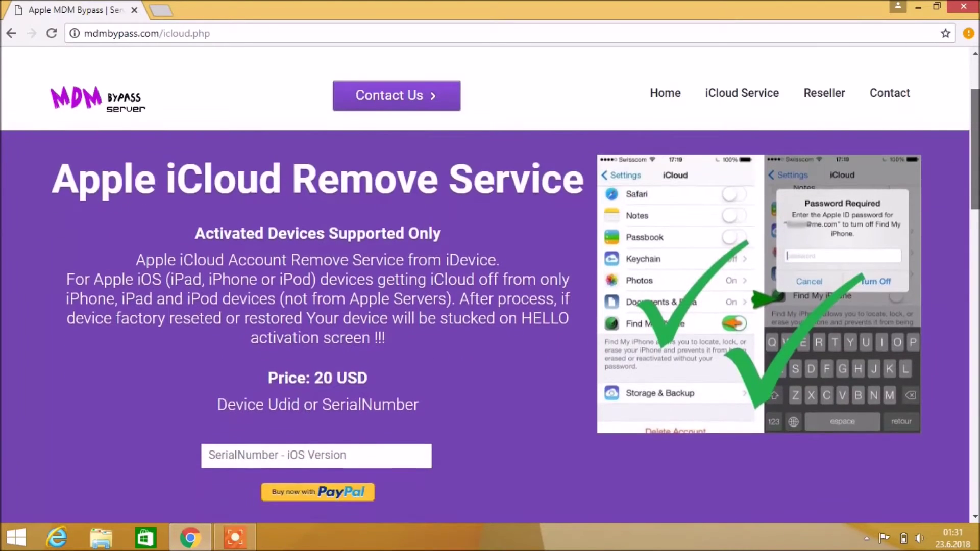
{"action": "scroll", "coordinate": [490, 327], "scroll_direction": "down", "scroll_amount": 3}
{"action": "scroll", "coordinate": [490, 327], "scroll_direction": "down", "scroll_amount": 3}
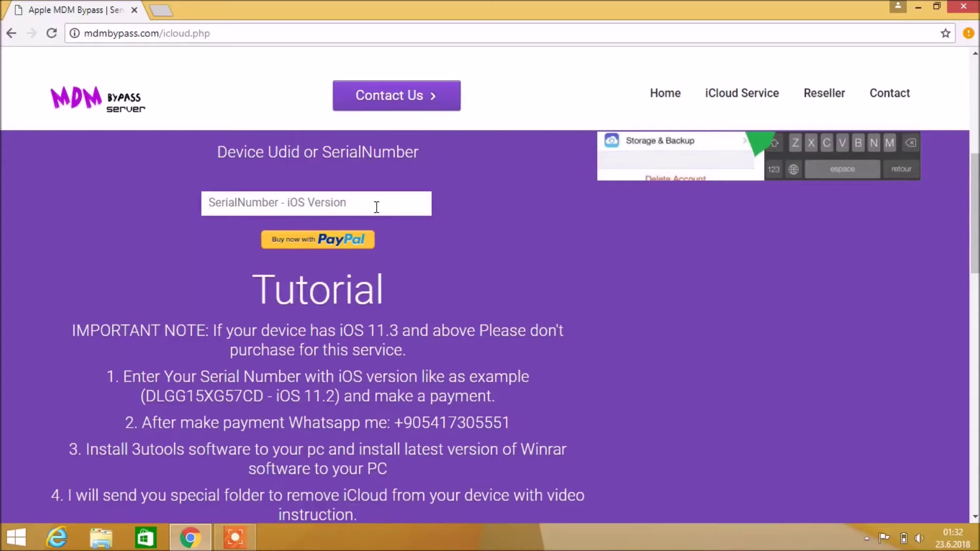
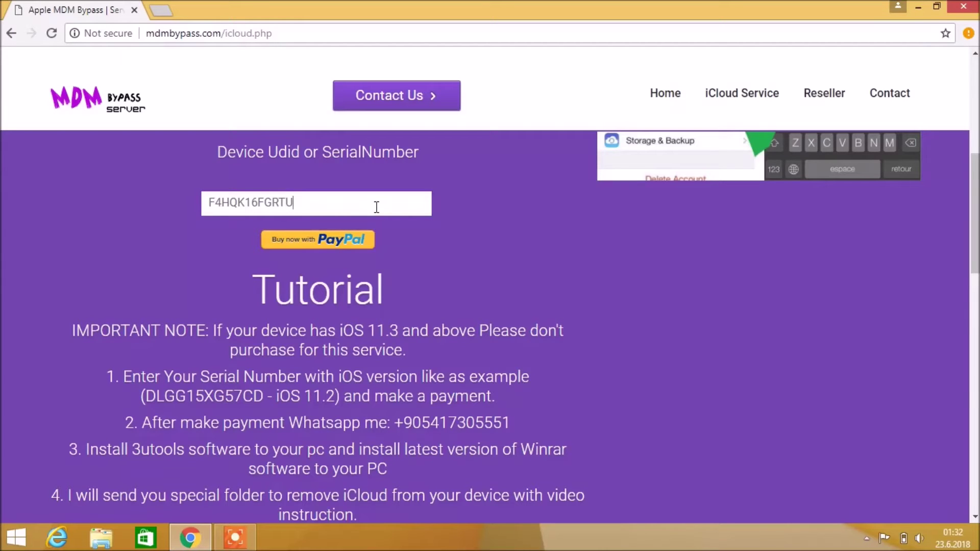
{"action": "left_click", "coordinate": [338, 241]}
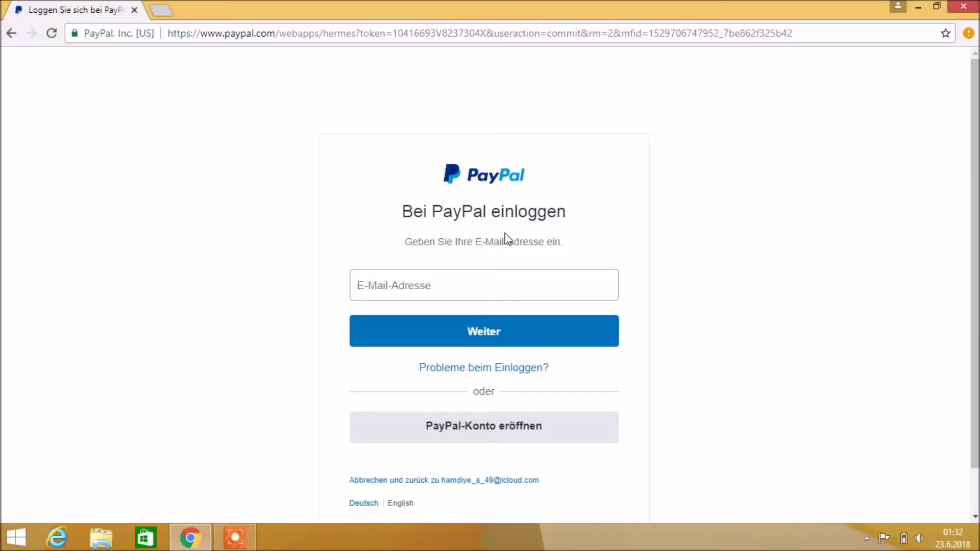
{"action": "left_click", "coordinate": [11, 33]}
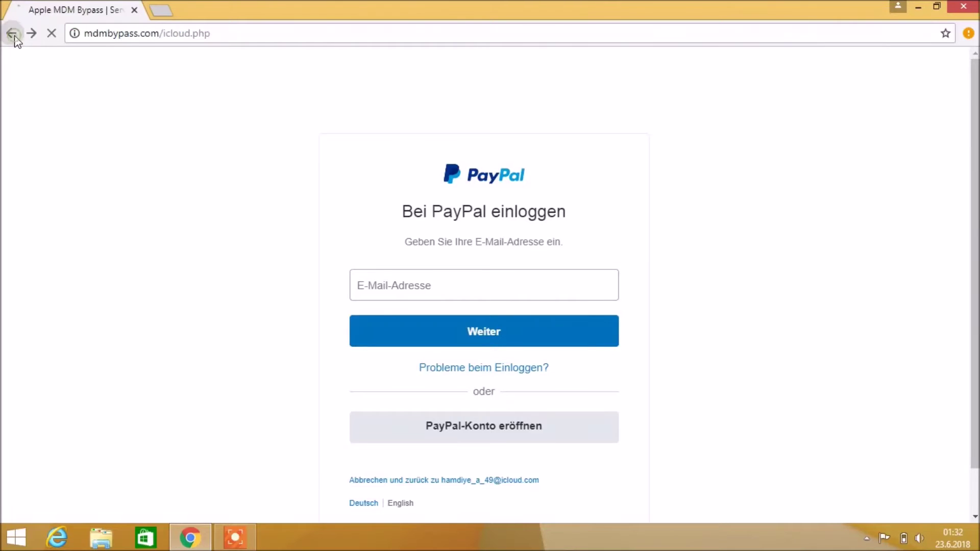
{"action": "left_click", "coordinate": [973, 6]}
Paste the desktop VardarMobile archive into the root of Local Disk (C:).
{"action": "left_click", "coordinate": [222, 544]}
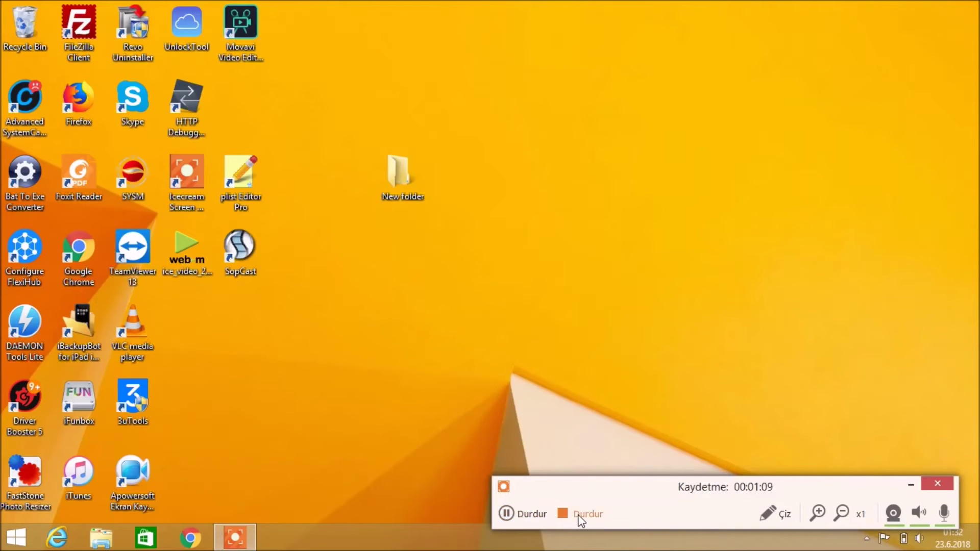
{"action": "left_click", "coordinate": [580, 515]}
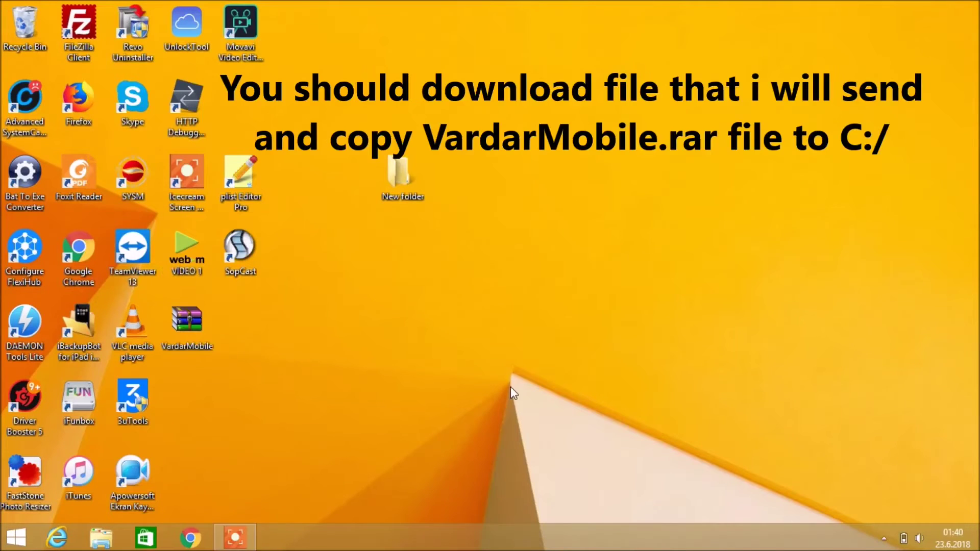
{"action": "left_click", "coordinate": [197, 337]}
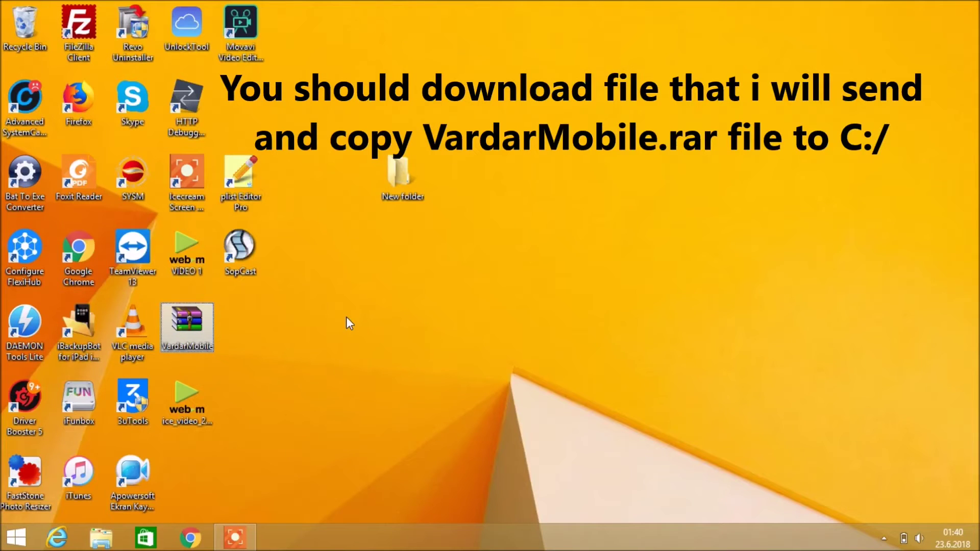
{"action": "left_click", "coordinate": [113, 529]}
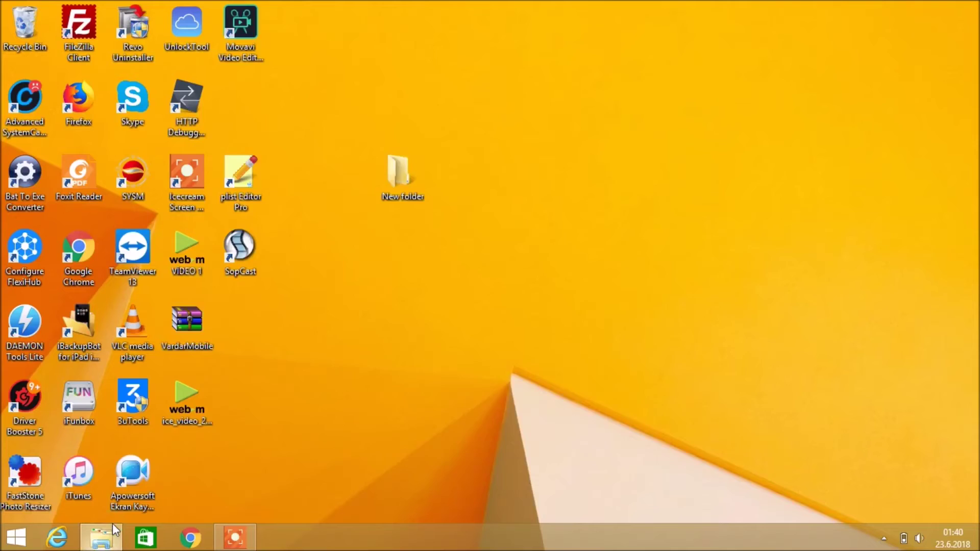
{"action": "double_click", "coordinate": [396, 296]}
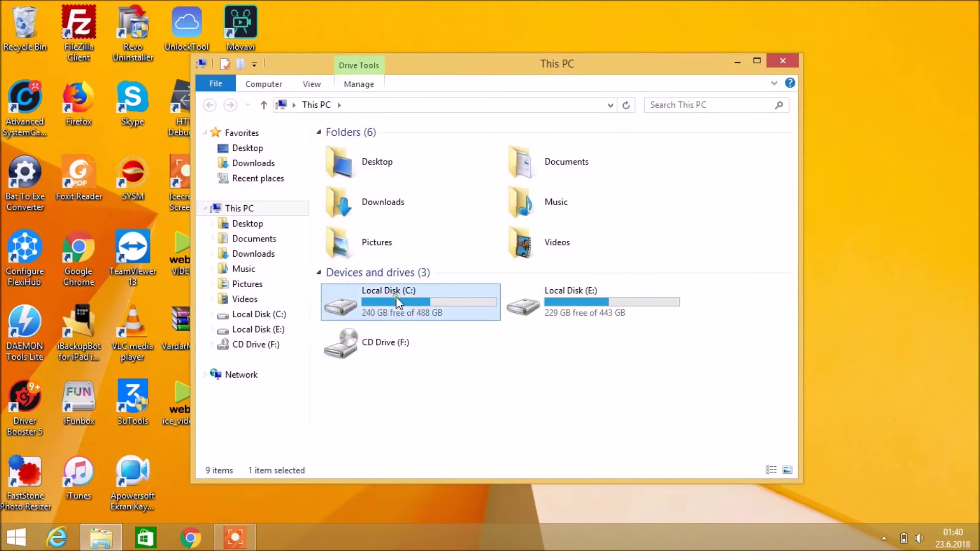
{"action": "key", "text": "ctrl+v"}
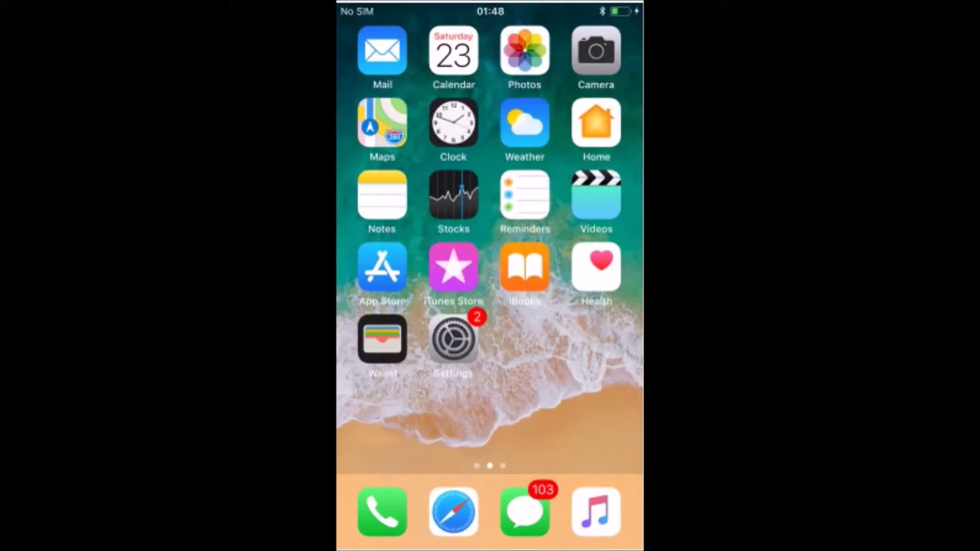
On the iPhone, open Settings > General > Reset.
{"action": "left_click", "coordinate": [454, 340]}
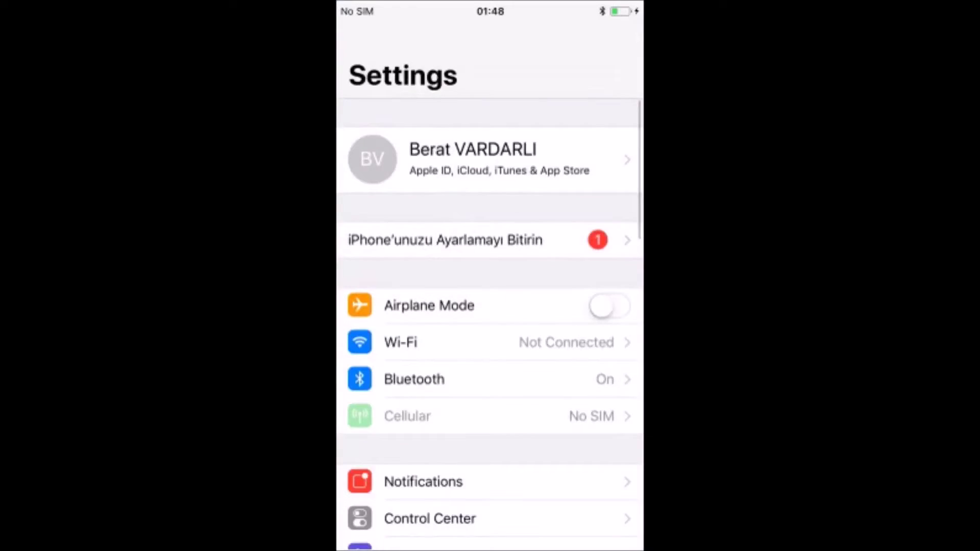
{"action": "scroll", "coordinate": [490, 276], "scroll_direction": "down", "scroll_amount": 2}
{"action": "scroll", "coordinate": [490, 301], "scroll_direction": "down", "scroll_amount": 5}
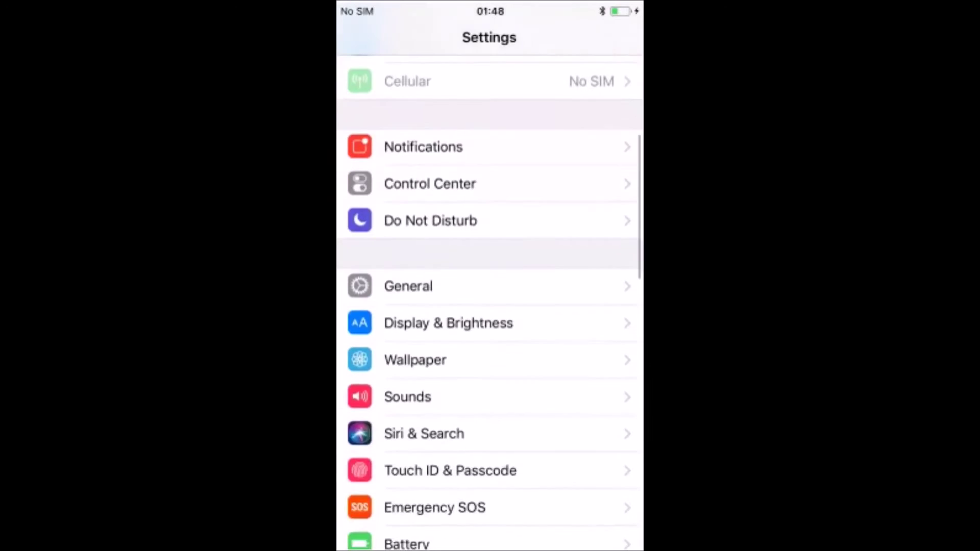
{"action": "left_click", "coordinate": [409, 285]}
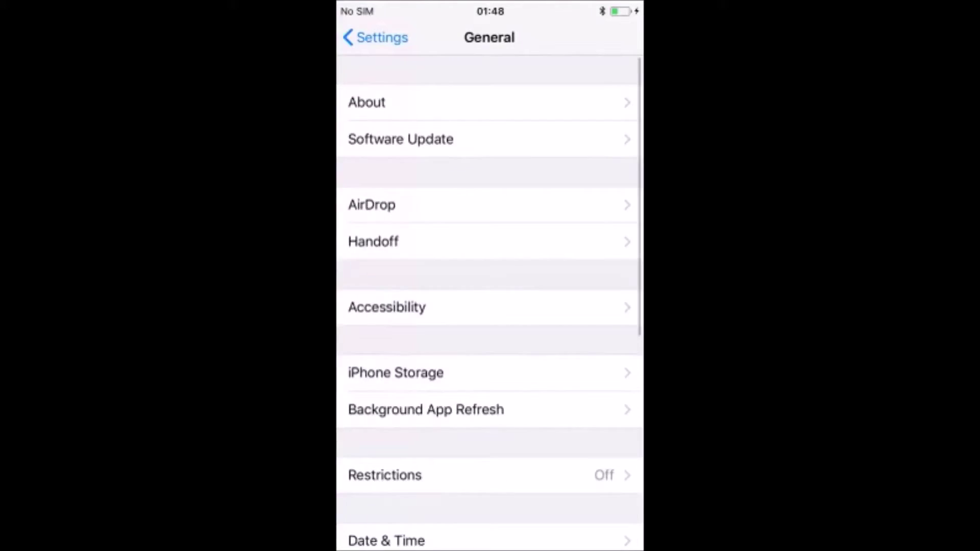
{"action": "scroll", "coordinate": [491, 301], "scroll_direction": "down", "scroll_amount": 5}
{"action": "scroll", "coordinate": [490, 301], "scroll_direction": "down", "scroll_amount": 3}
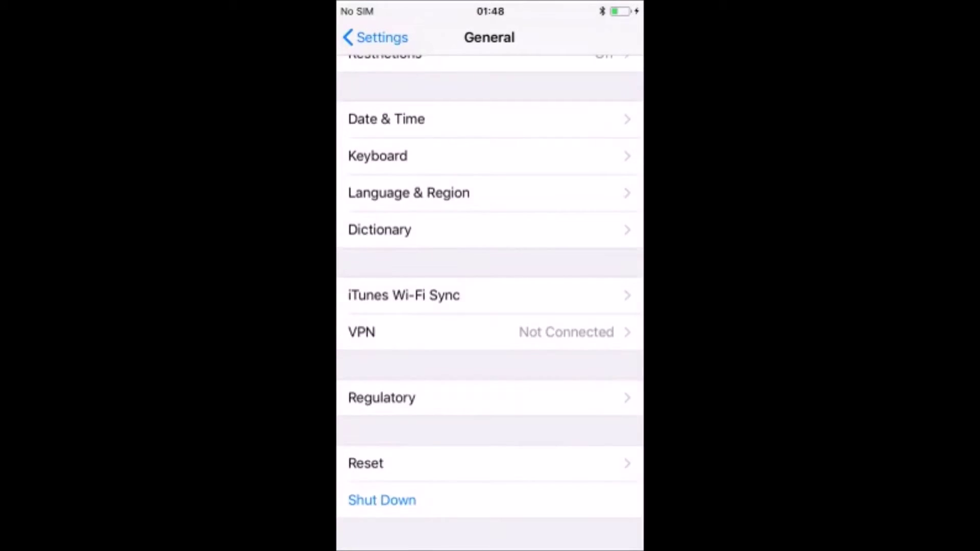
{"action": "left_click", "coordinate": [388, 462]}
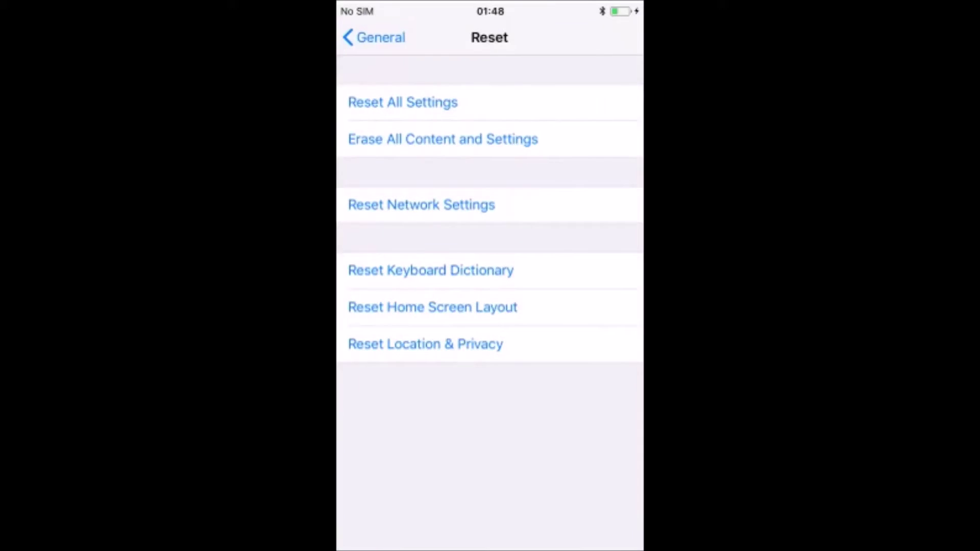
Choose Reset All Settings and confirm it in the confirmation sheet.
{"action": "left_click", "coordinate": [403, 102]}
{"action": "left_click", "coordinate": [490, 519]}
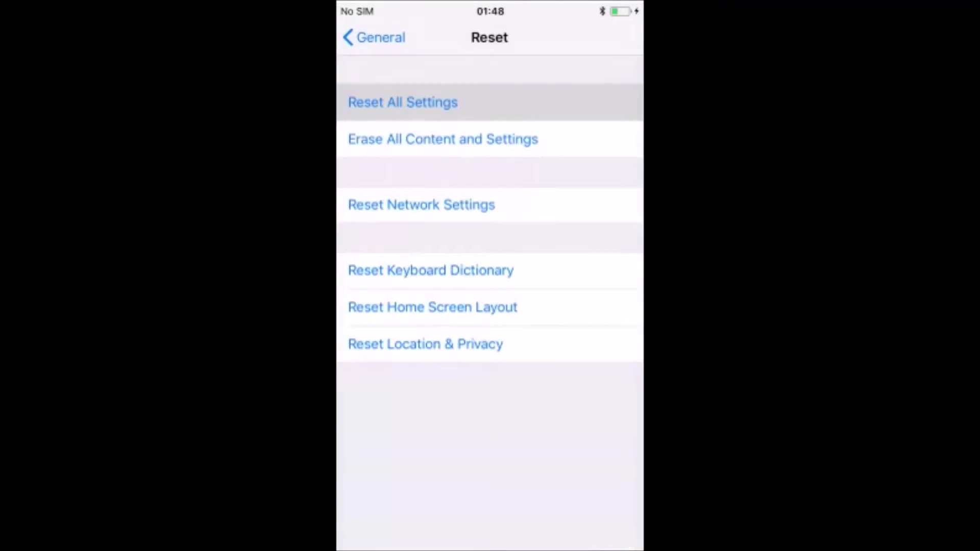
{"action": "left_click", "coordinate": [403, 102]}
{"action": "left_click", "coordinate": [489, 465]}
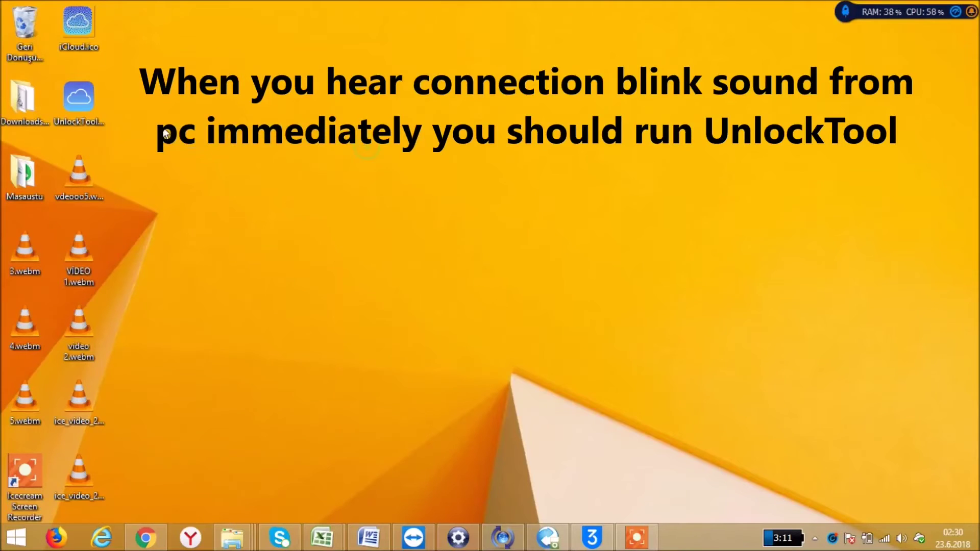
Run UnlockTool.exe from the Windows desktop.
{"action": "left_click", "coordinate": [85, 109]}
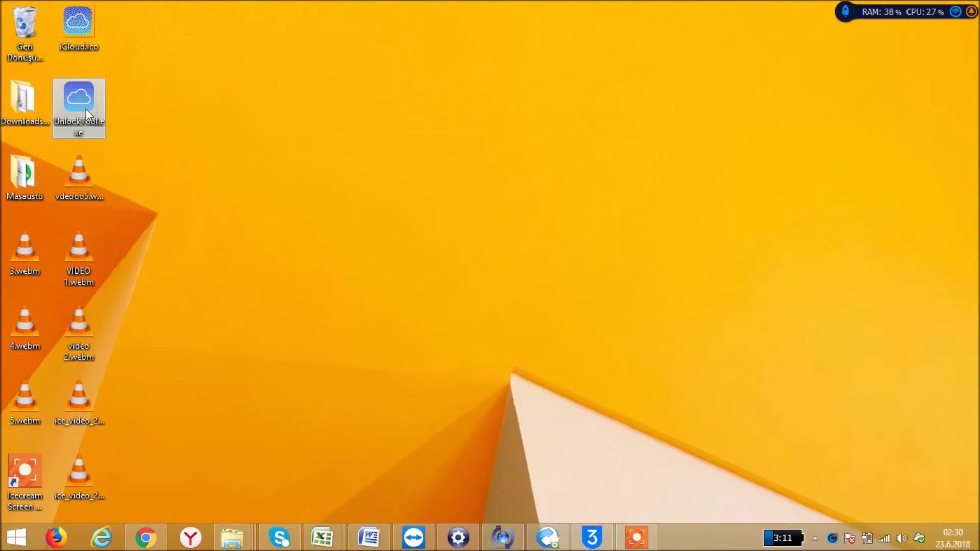
{"action": "double_click", "coordinate": [91, 104]}
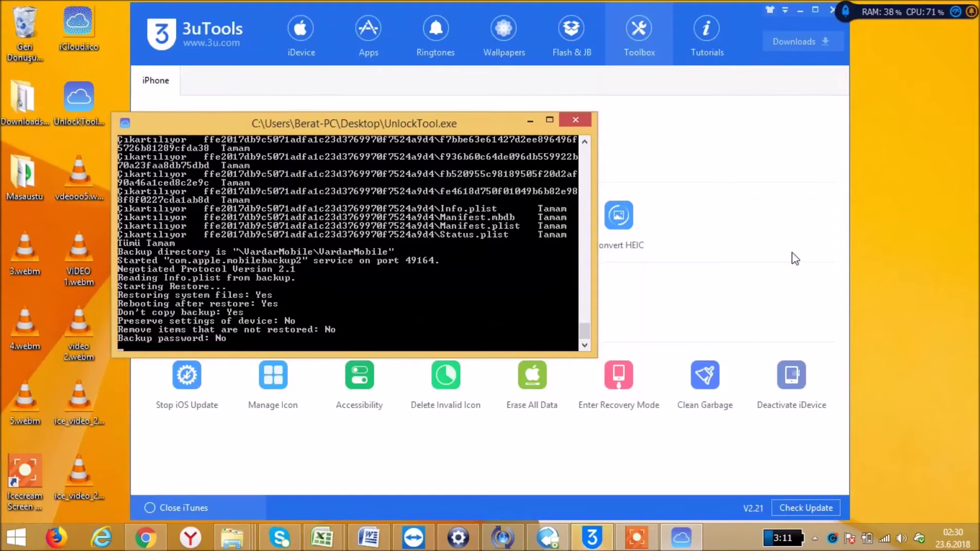
Minimize 3uTools and let UnlockTool restore the backup until Restore Successful.
{"action": "left_click", "coordinate": [799, 9]}
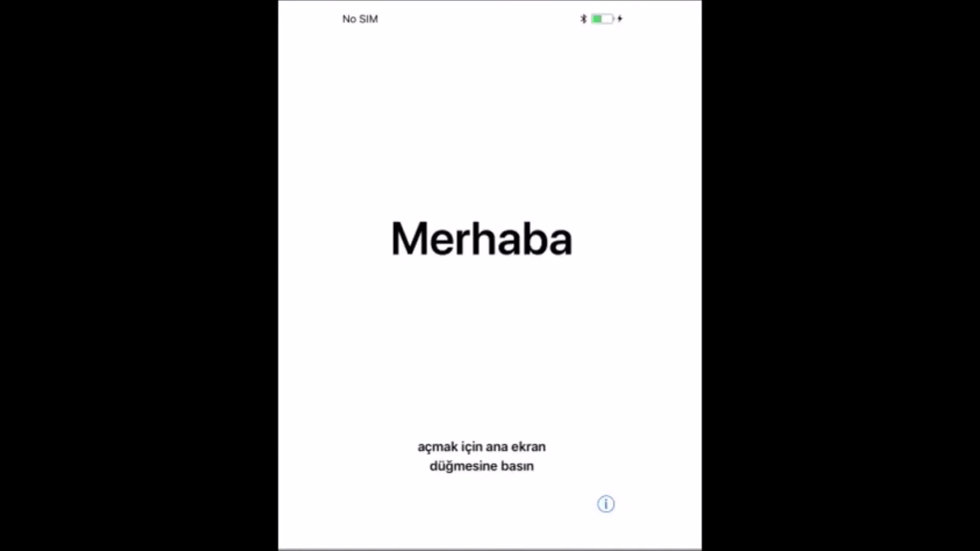
Dismiss the no-SIM notice, continue without Wi-Fi, and postpone Touch ID setup.
{"action": "left_click", "coordinate": [482, 290]}
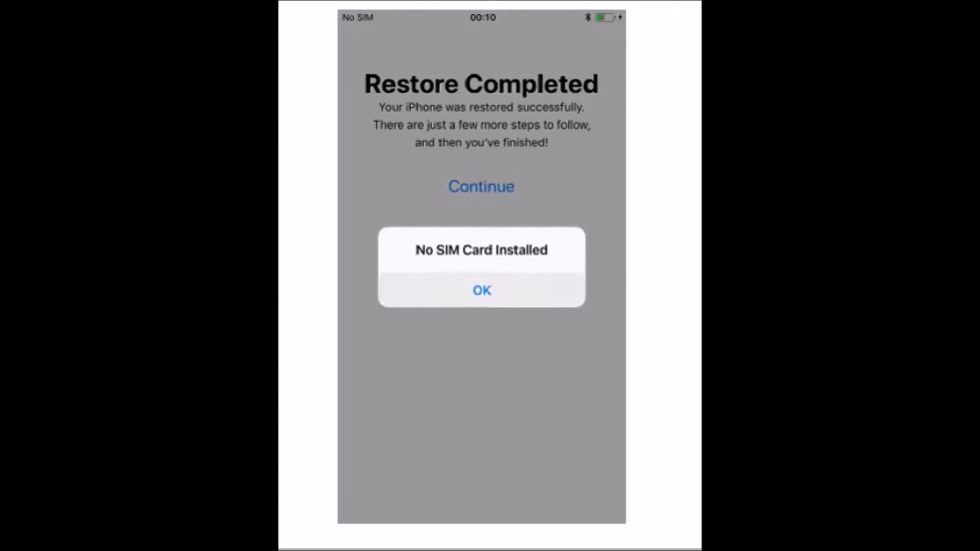
{"action": "left_click", "coordinate": [482, 186]}
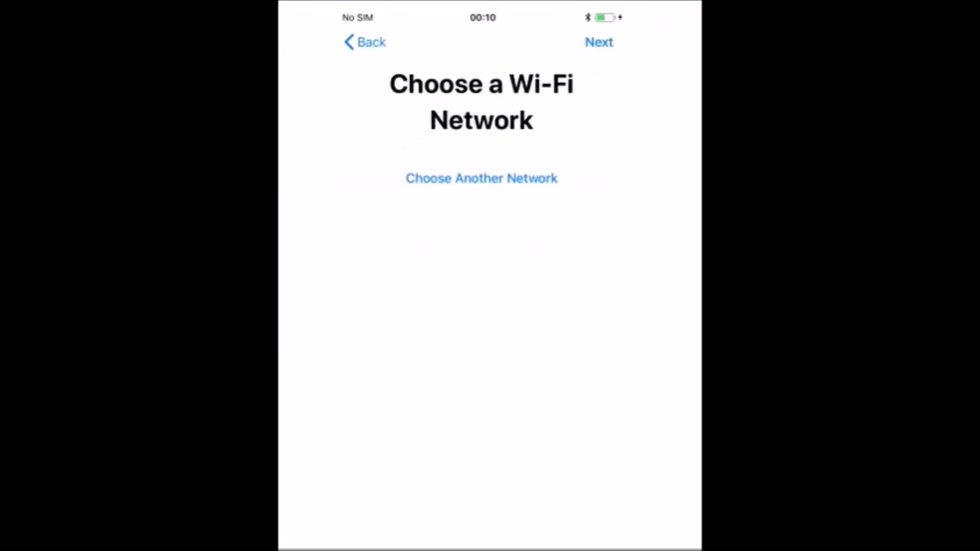
{"action": "left_click", "coordinate": [597, 41]}
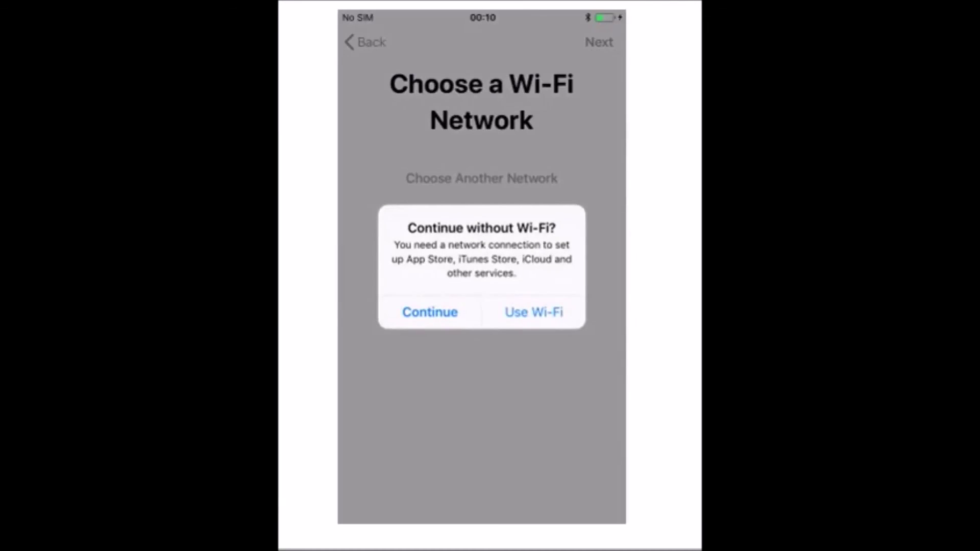
{"action": "left_click", "coordinate": [430, 311]}
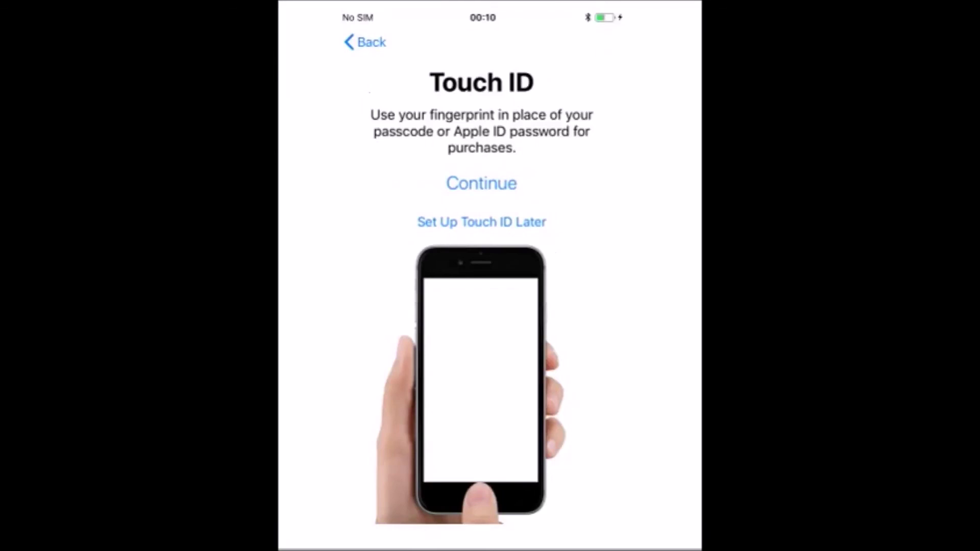
{"action": "left_click", "coordinate": [482, 222]}
{"action": "left_click", "coordinate": [429, 322]}
Skip the passcode and Siri, decline analytics, accept the display view, and get started.
{"action": "left_click", "coordinate": [481, 337]}
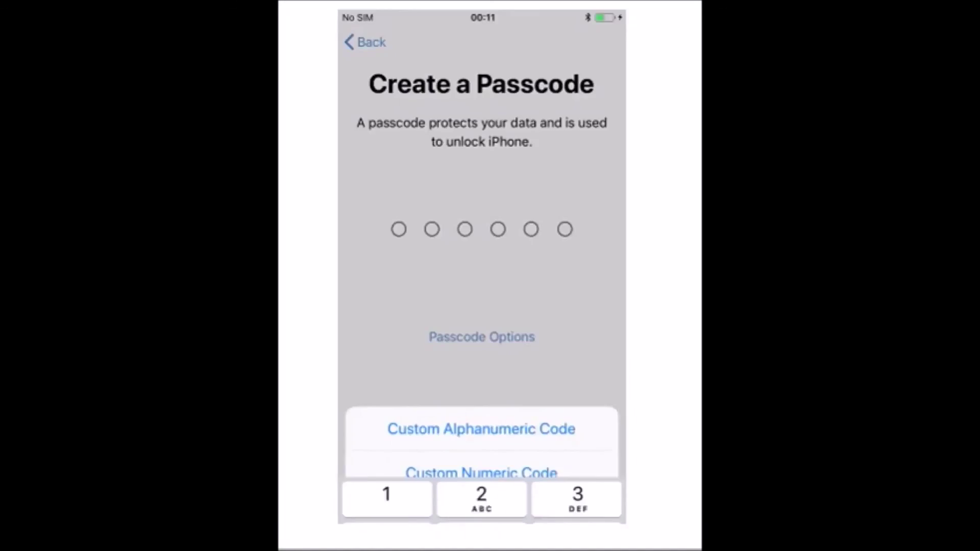
{"action": "left_click", "coordinate": [481, 445]}
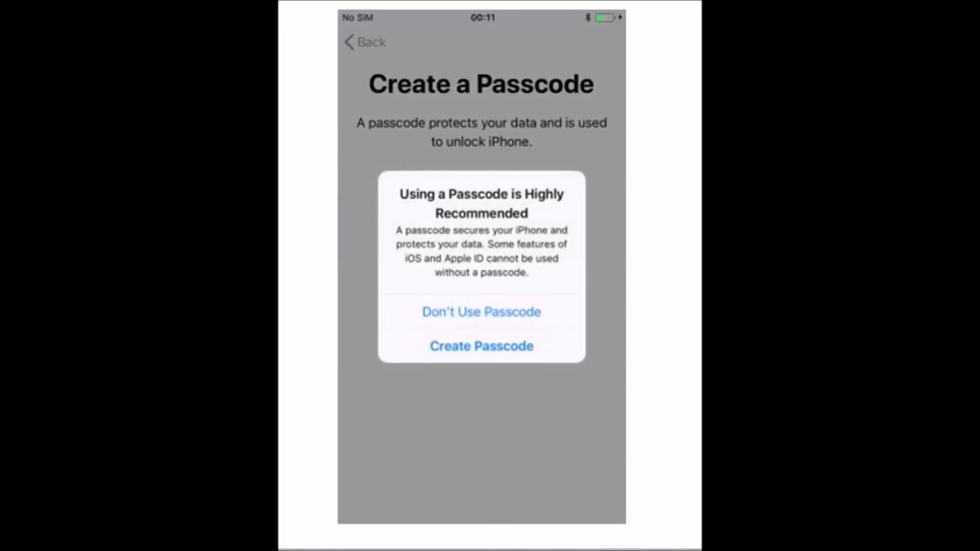
{"action": "left_click", "coordinate": [481, 311]}
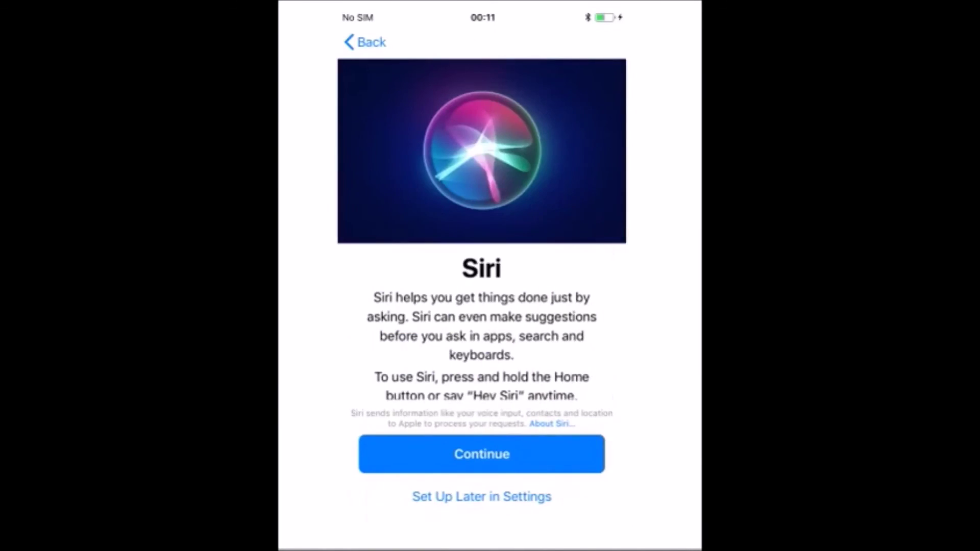
{"action": "left_click", "coordinate": [482, 497]}
{"action": "left_click", "coordinate": [481, 502]}
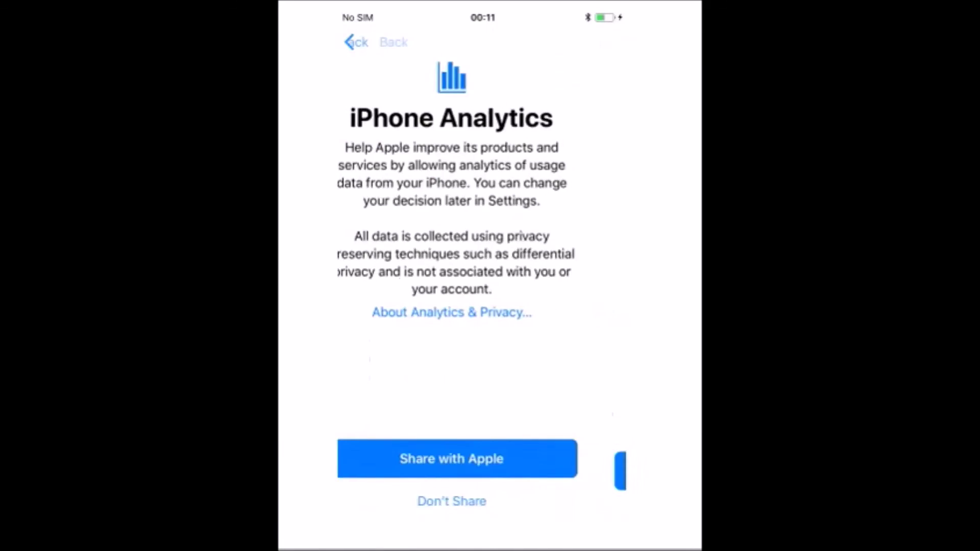
{"action": "left_click", "coordinate": [482, 471]}
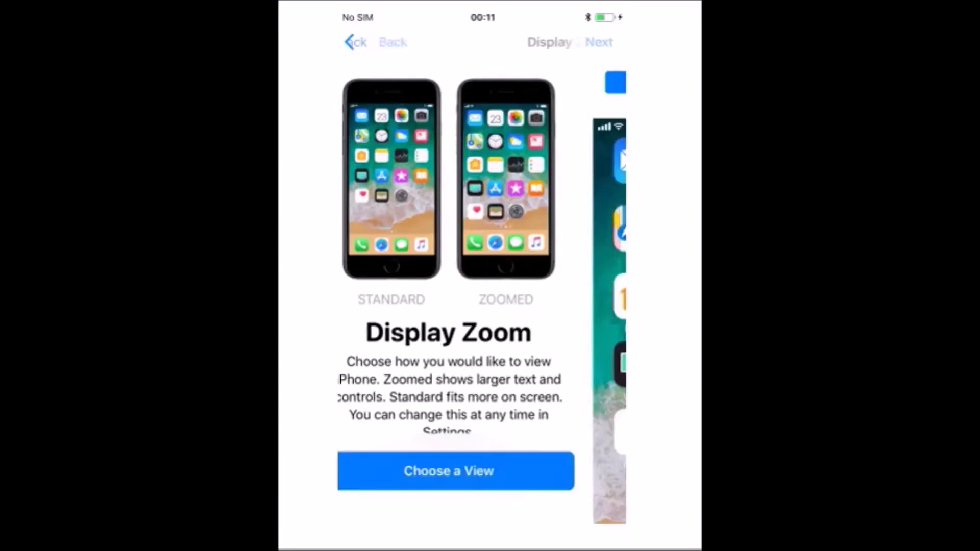
{"action": "left_click", "coordinate": [599, 42]}
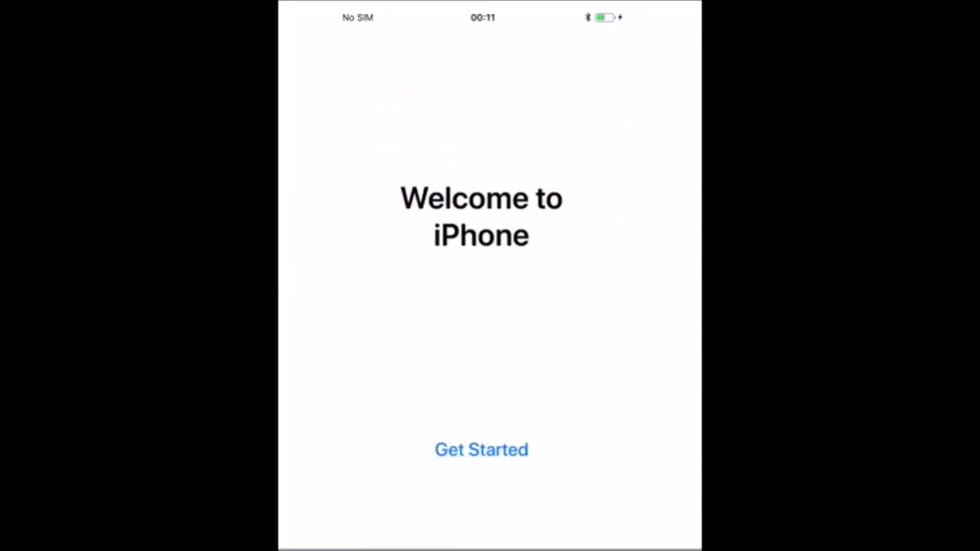
{"action": "left_click", "coordinate": [482, 450]}
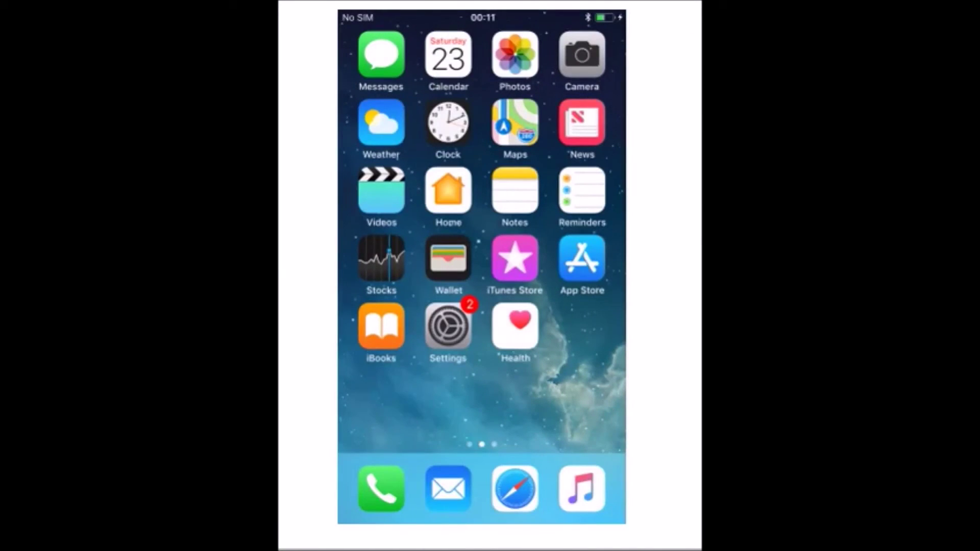
{"action": "left_click", "coordinate": [448, 326]}
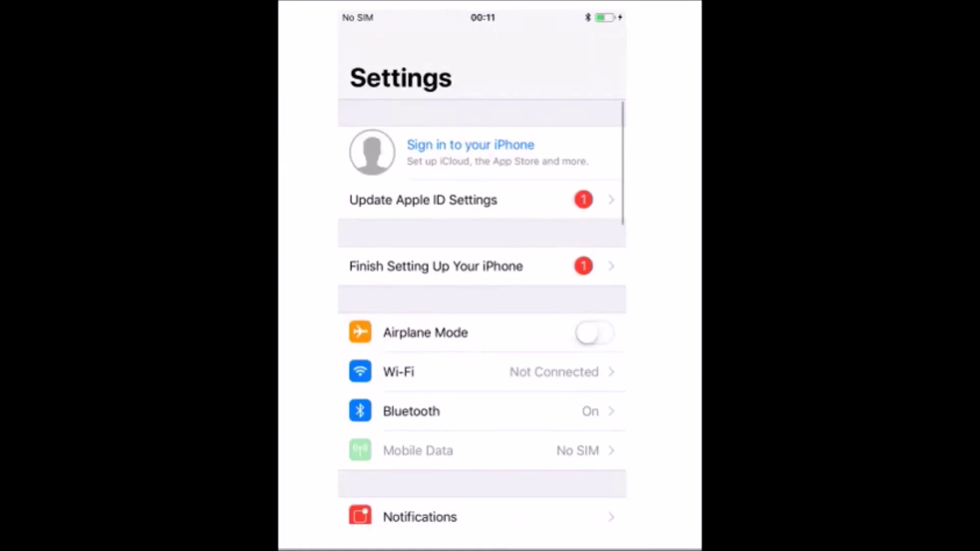
{"action": "scroll", "coordinate": [482, 312], "scroll_direction": "down", "scroll_amount": 2}
{"action": "scroll", "coordinate": [482, 311], "scroll_direction": "up", "scroll_amount": 4}
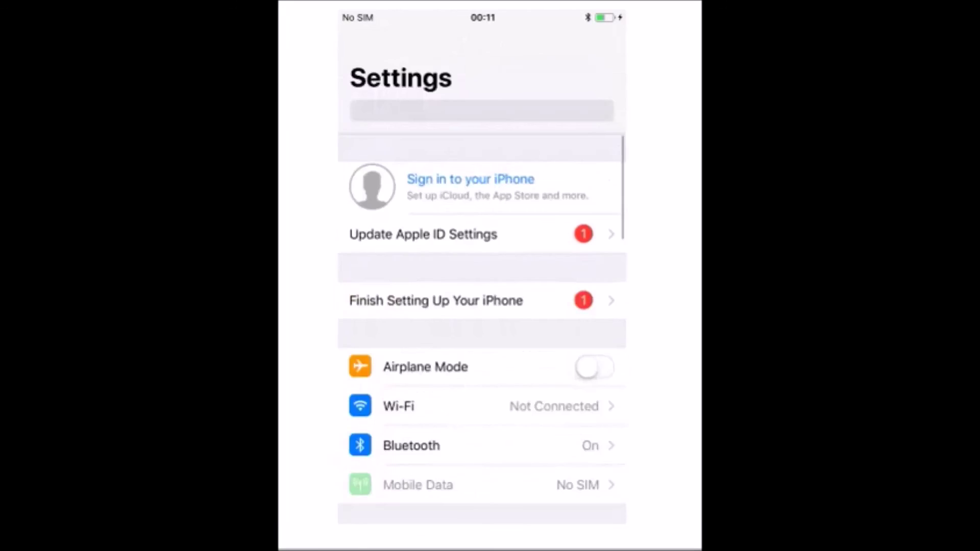
{"action": "scroll", "coordinate": [482, 311], "scroll_direction": "down", "scroll_amount": 5}
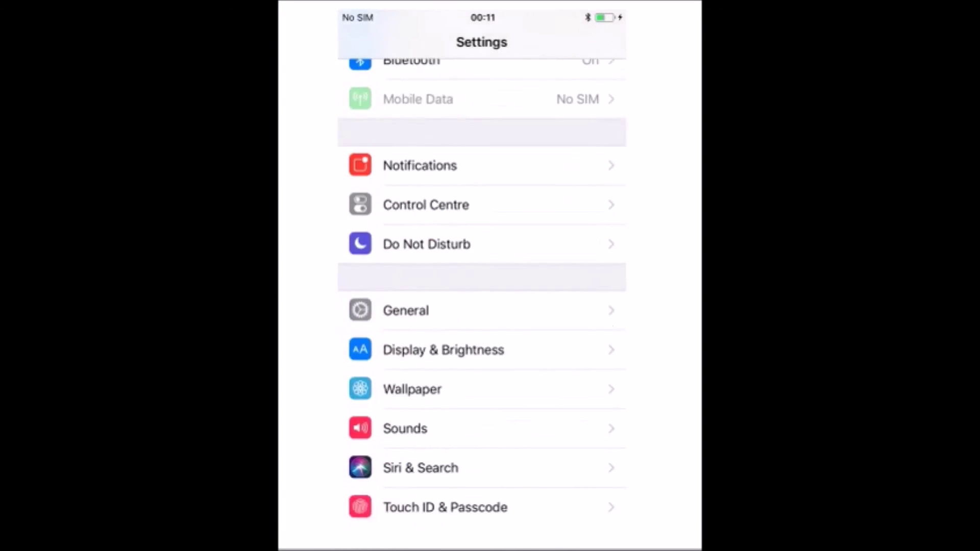
{"action": "key", "text": "super"}
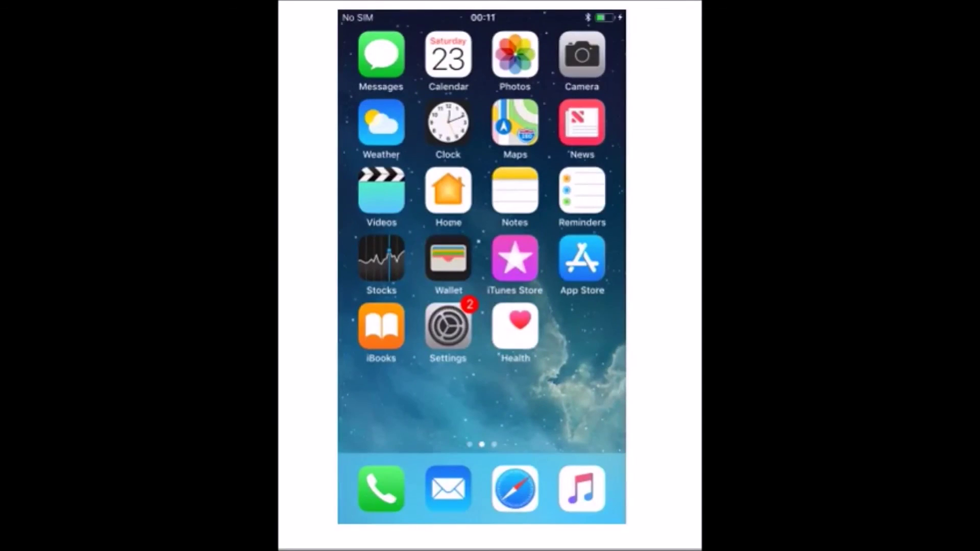